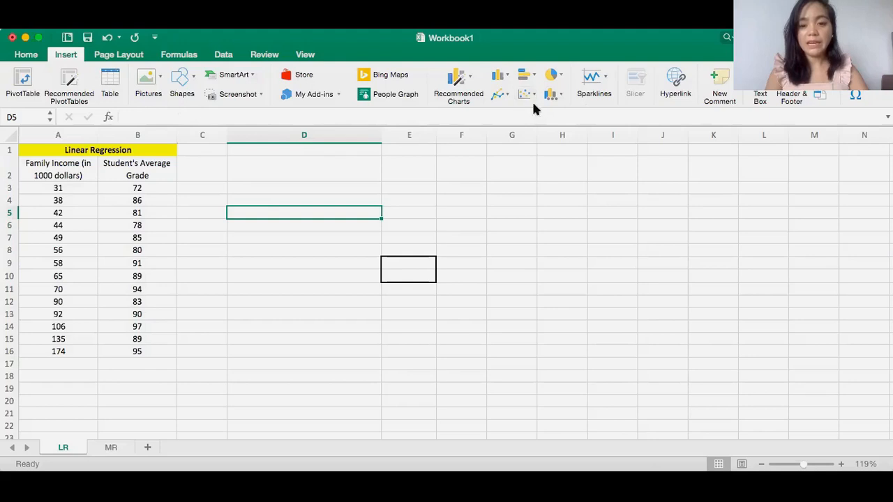
Insert a plain scatter chart from A1:B16, and reposition and enlarge it beside the data table.
left_click(529, 94)
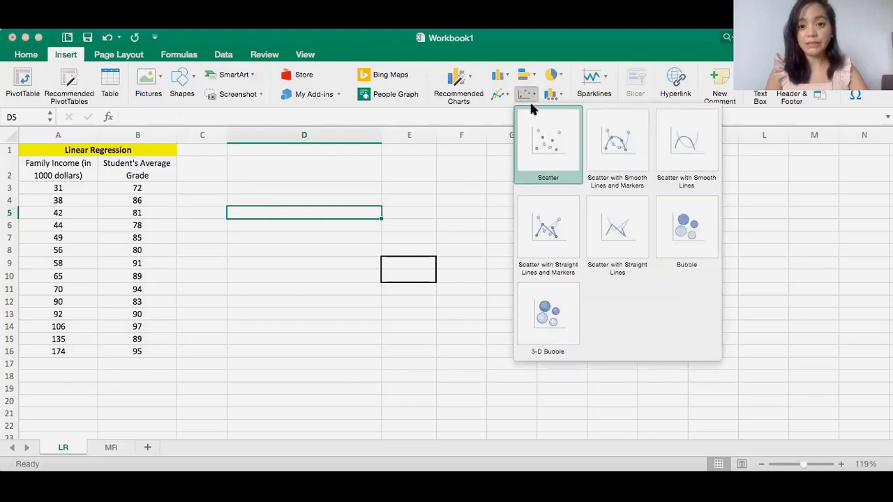
left_click(175, 350)
left_click_drag(49, 152, 172, 346)
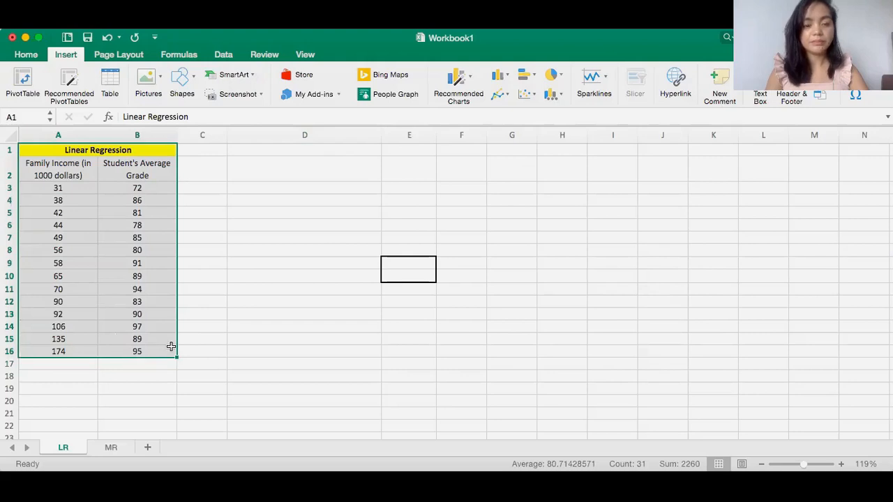
left_click(526, 94)
left_click(544, 149)
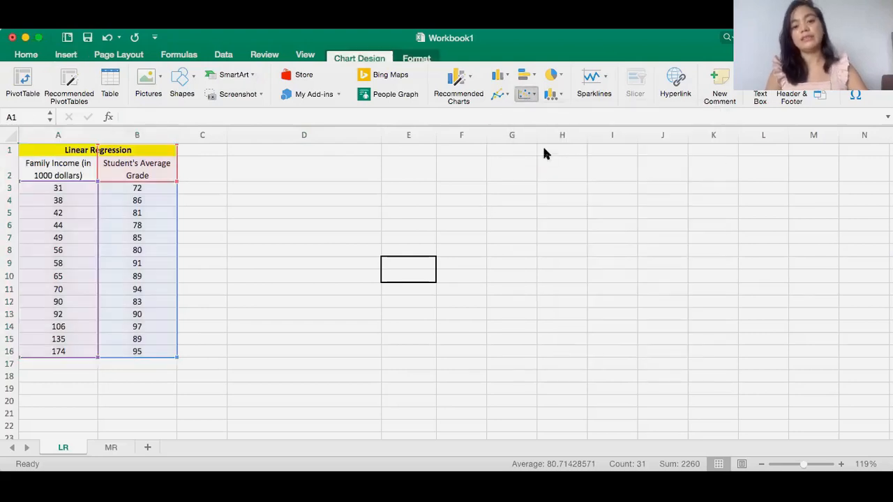
left_click_drag(551, 218, 526, 151)
left_click_drag(581, 318, 655, 373)
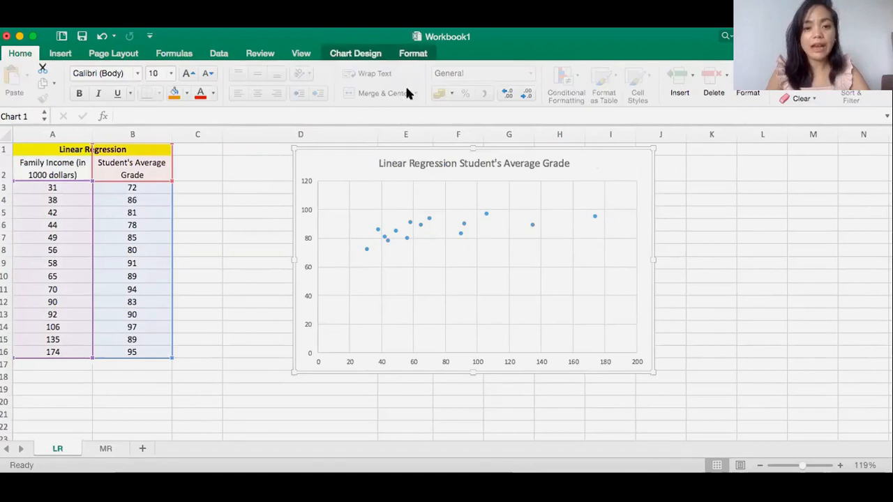
Apply the quick chart layout that adds a linear trendline with its equation and R² value.
left_click(348, 56)
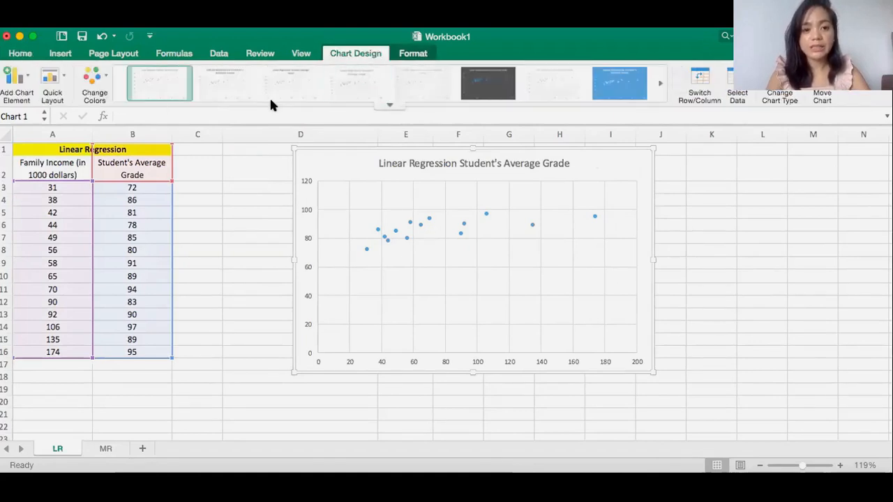
left_click(55, 80)
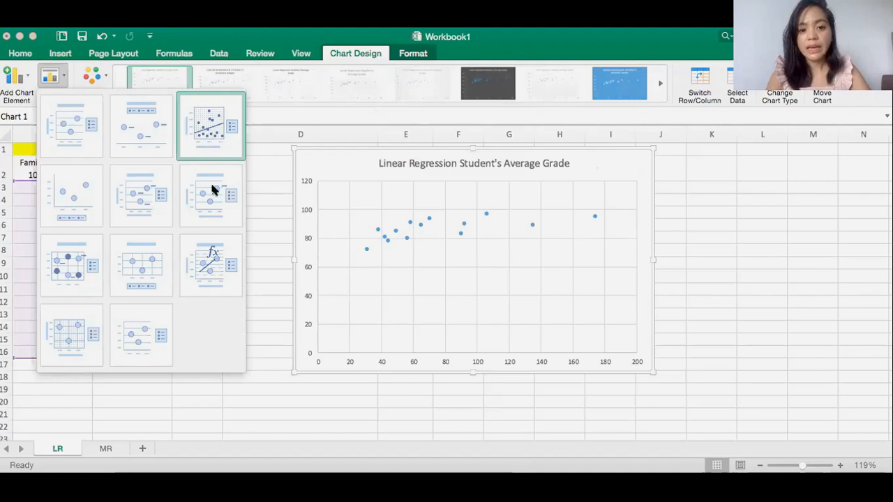
left_click(218, 264)
Enlarge the trendline equation label to 20 pt and move it off the data points to the area beside the plot.
left_click(468, 209)
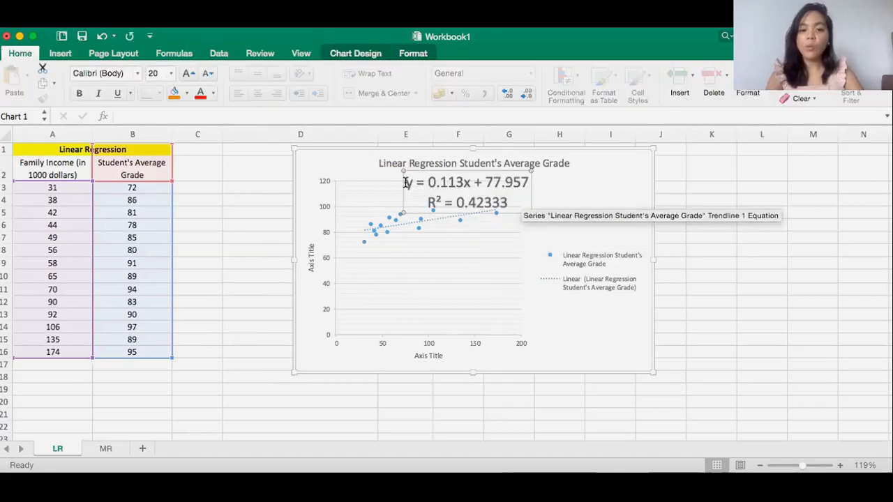
left_click_drag(406, 183, 524, 183)
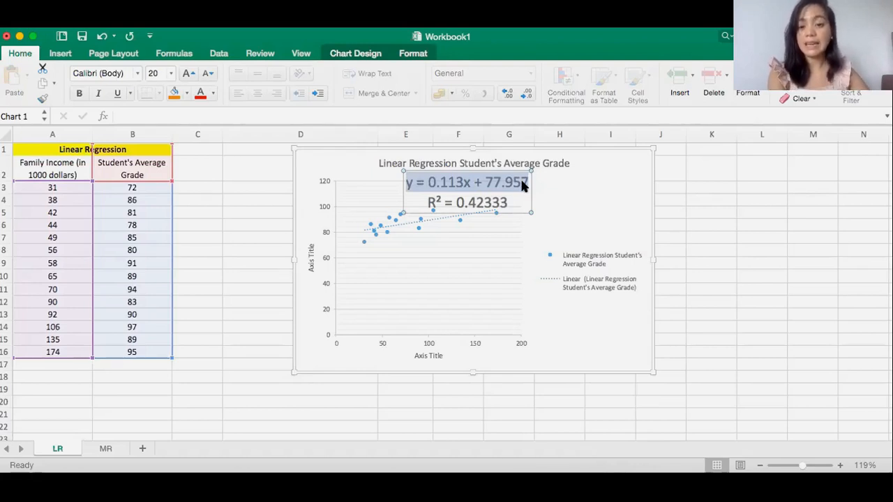
left_click_drag(523, 185, 618, 219)
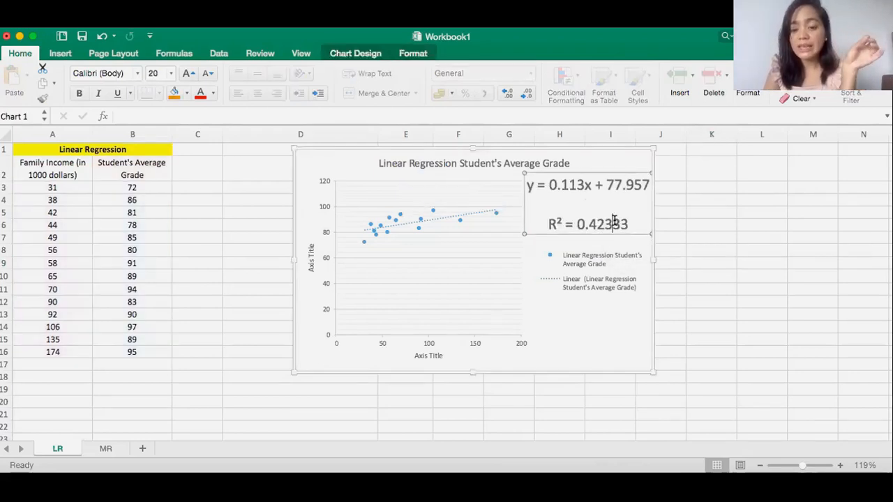
Examine the R² value in the chart label against the average grade and family income columns.
left_click(611, 220)
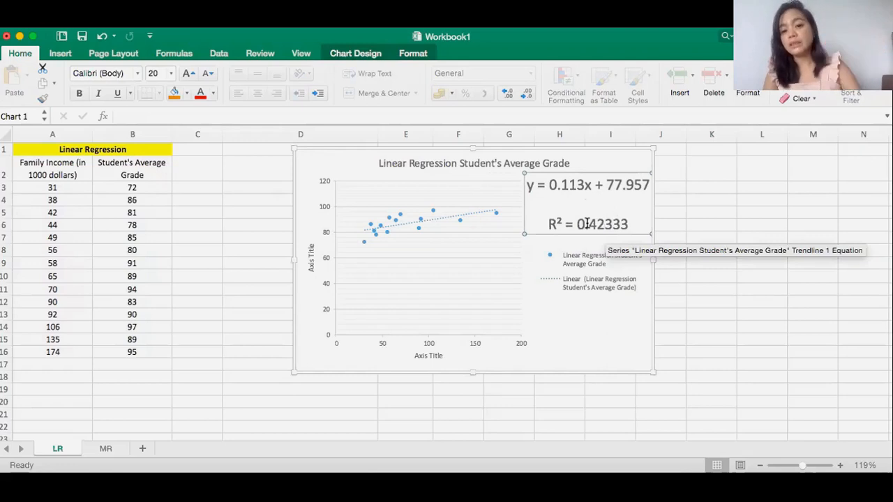
left_click_drag(576, 223, 604, 221)
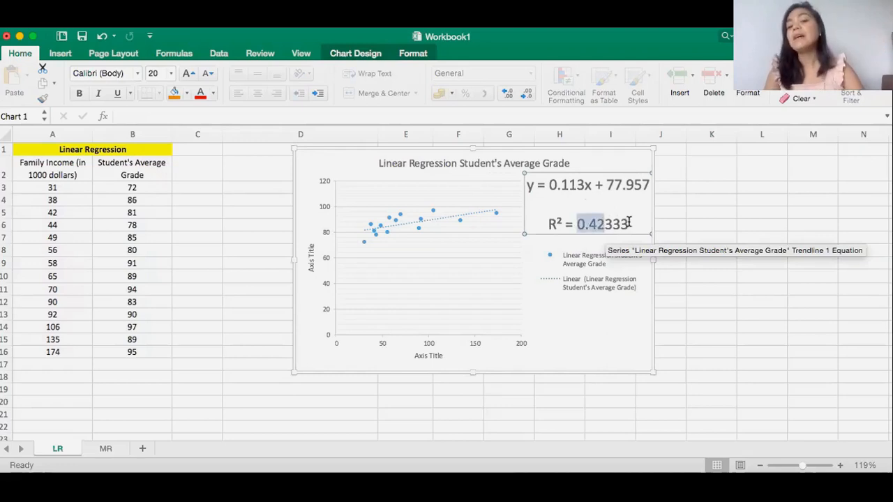
double_click(602, 220)
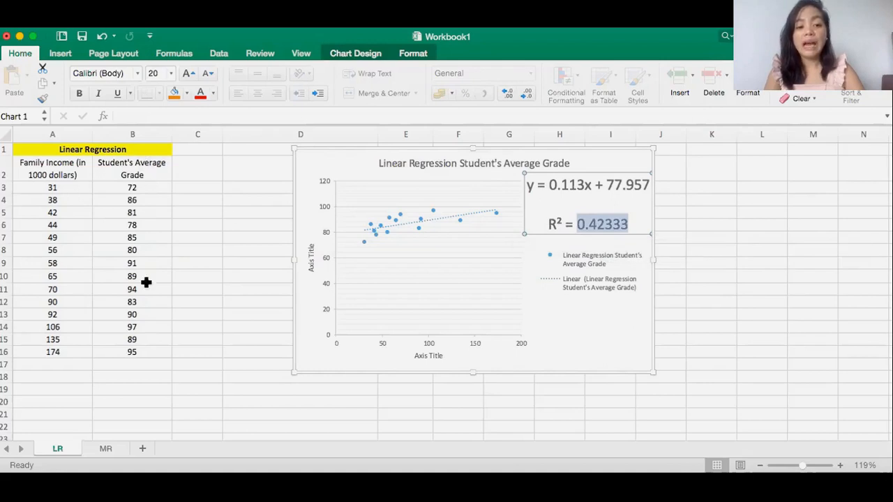
left_click_drag(127, 199, 129, 327)
left_click_drag(60, 198, 66, 340)
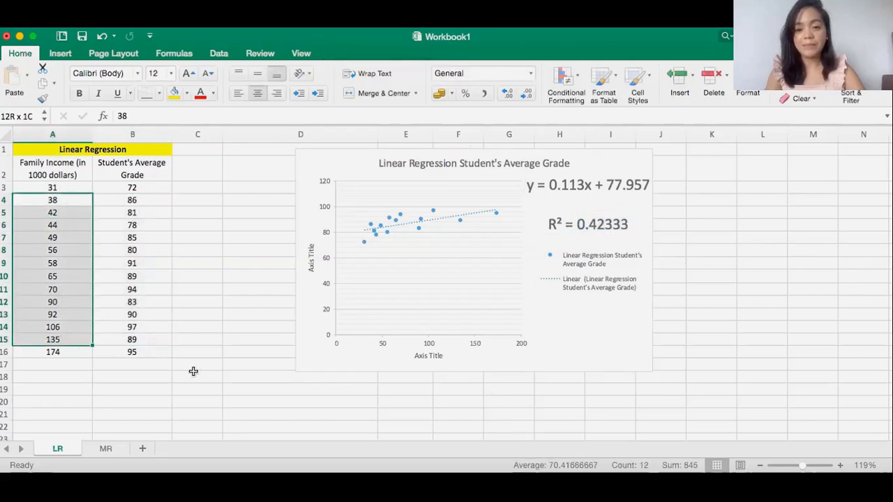
left_click(196, 375)
Delete the scatter chart from the LR sheet.
left_click(337, 367)
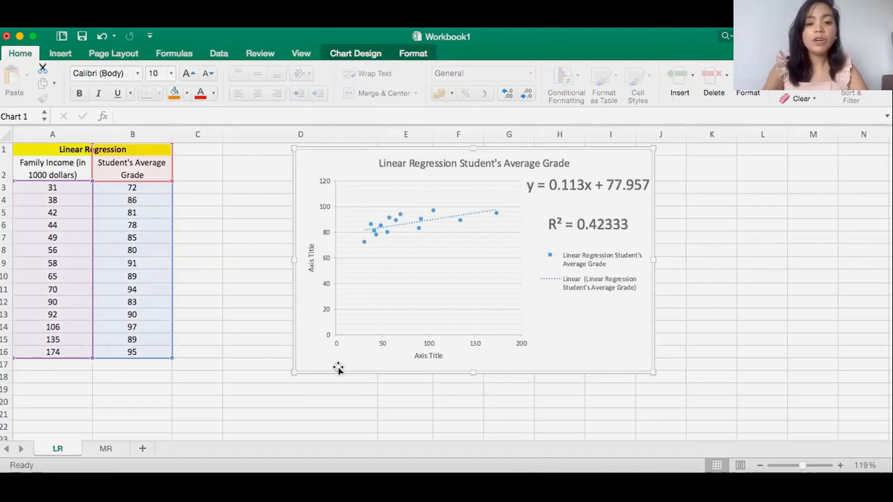
key("Delete")
left_click(369, 368)
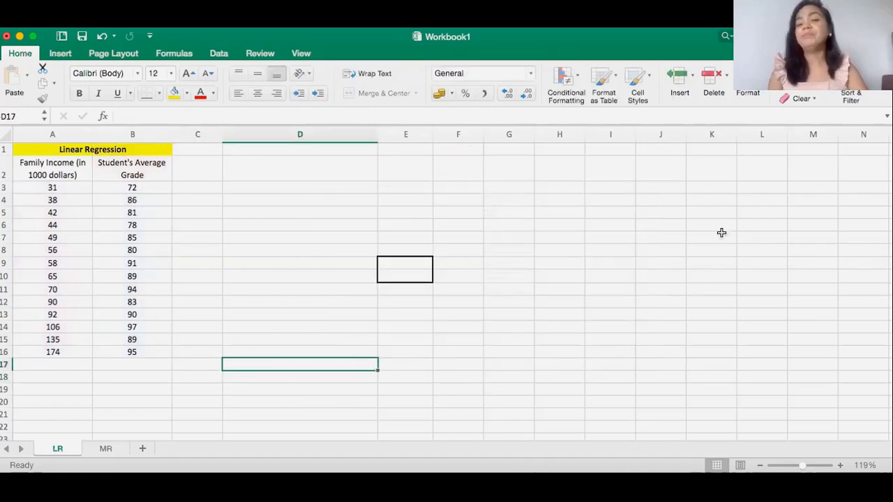
left_click(630, 290)
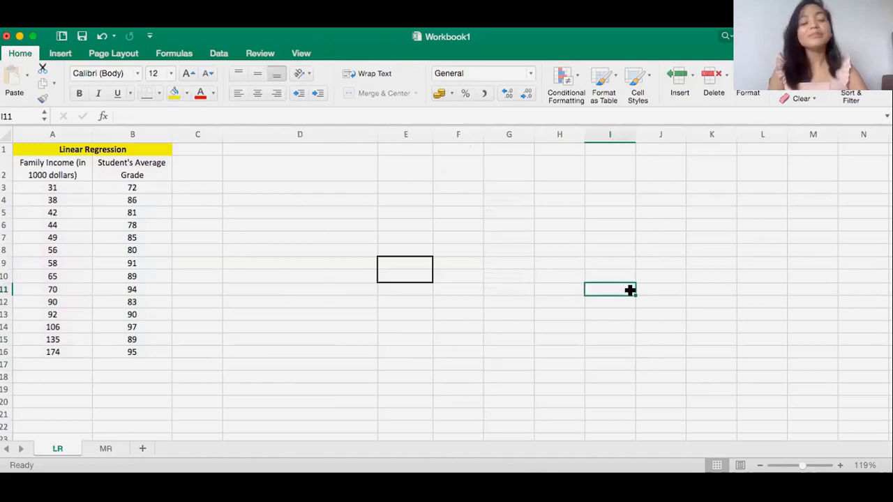
left_click(370, 250)
left_click(270, 179)
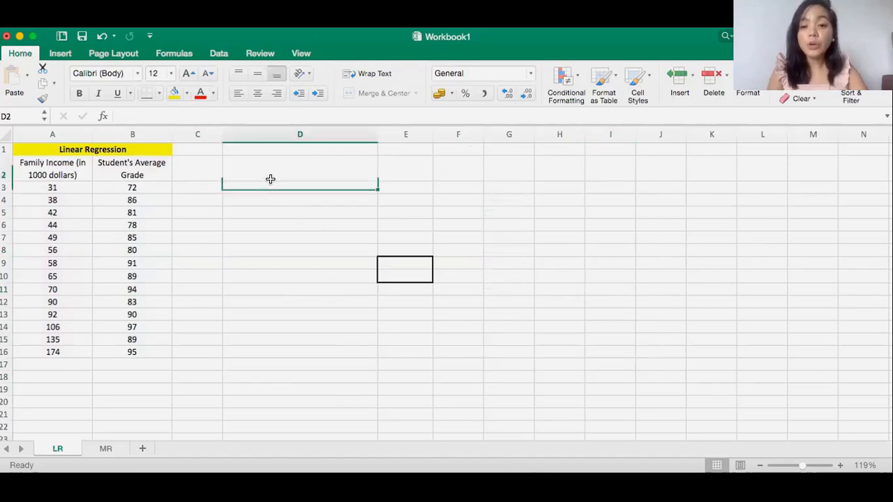
Open the Regression tool from the Data Analysis tools.
left_click(216, 54)
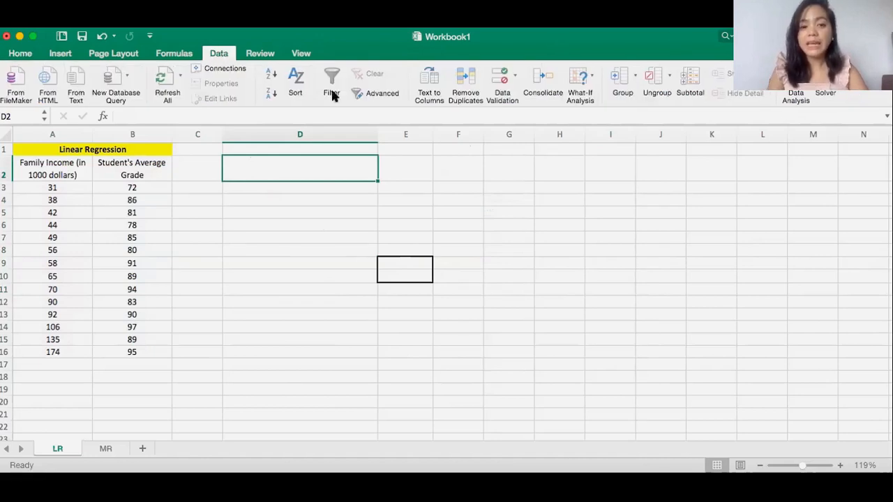
left_click(794, 94)
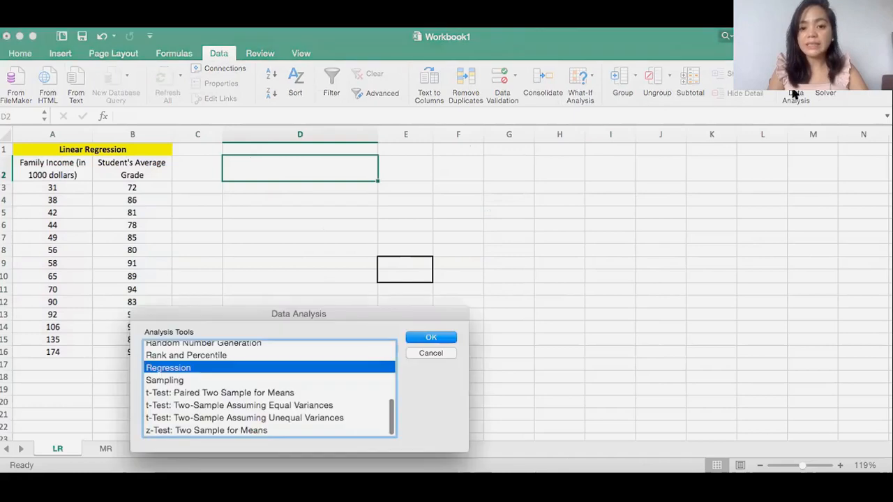
left_click_drag(357, 313, 731, 232)
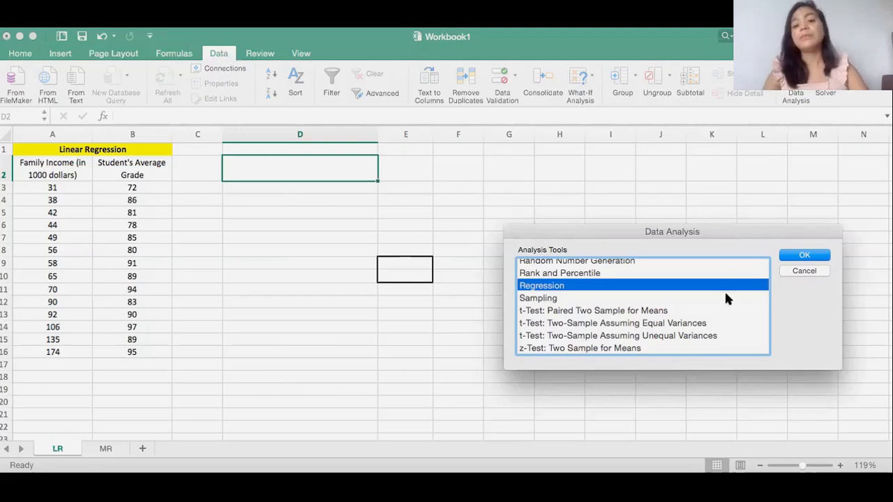
scroll(682, 299, "up", 10)
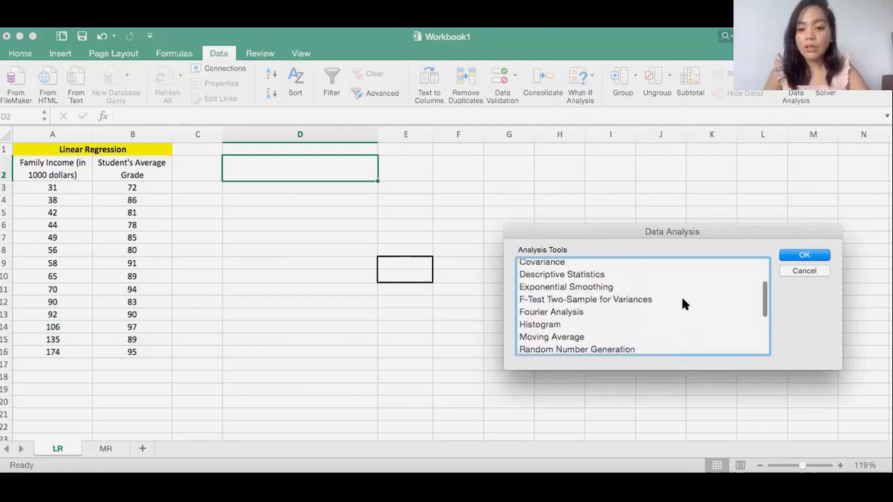
scroll(683, 304, "down", 10)
scroll(684, 304, "up", 2)
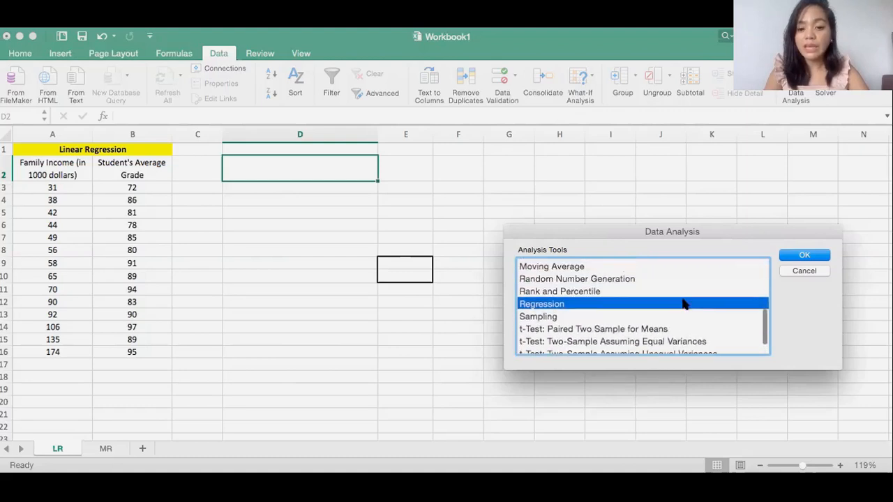
left_click(802, 256)
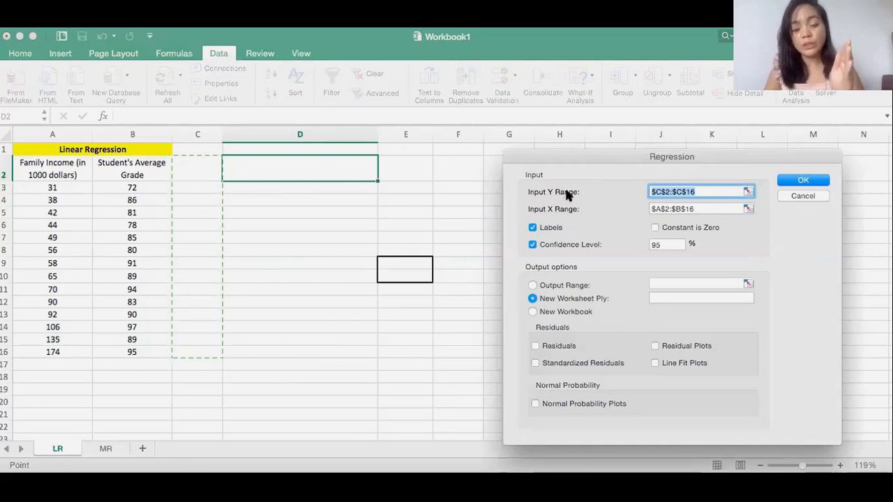
Set the regression's Input Y Range to $B$2:$B$16 and its Input X Range to $A$2:$A$16.
left_click(147, 172)
left_click_drag(148, 175, 150, 349)
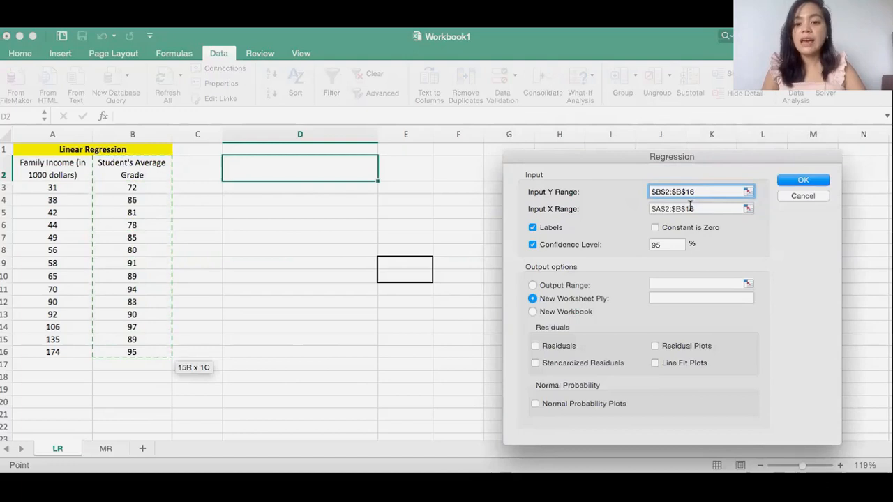
left_click_drag(703, 207, 649, 209)
key("BackSpace")
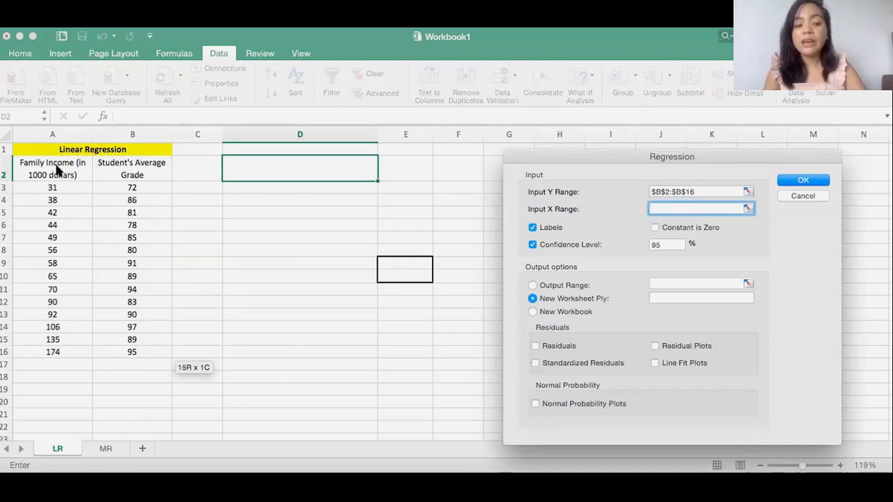
left_click_drag(59, 170, 61, 348)
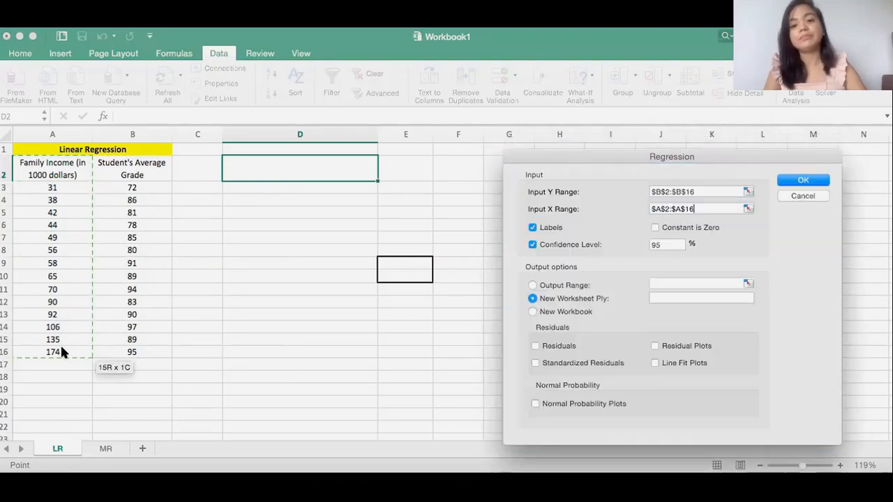
left_click(690, 192)
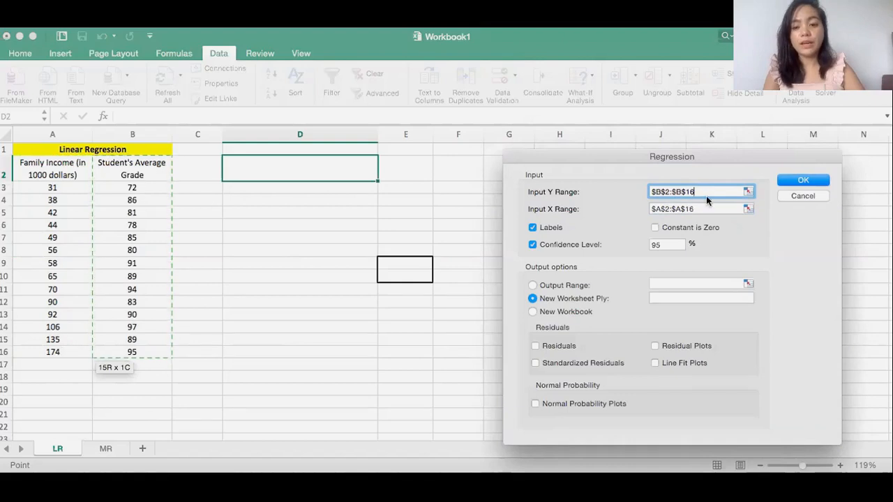
left_click(703, 204)
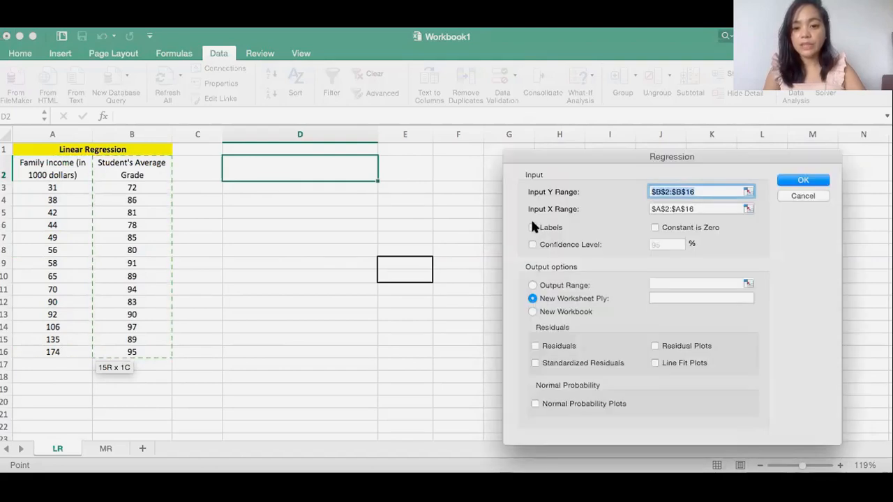
Run the regression with Labels and a 95% Confidence Level enabled, sending the output to a new worksheet ply.
left_click(532, 227)
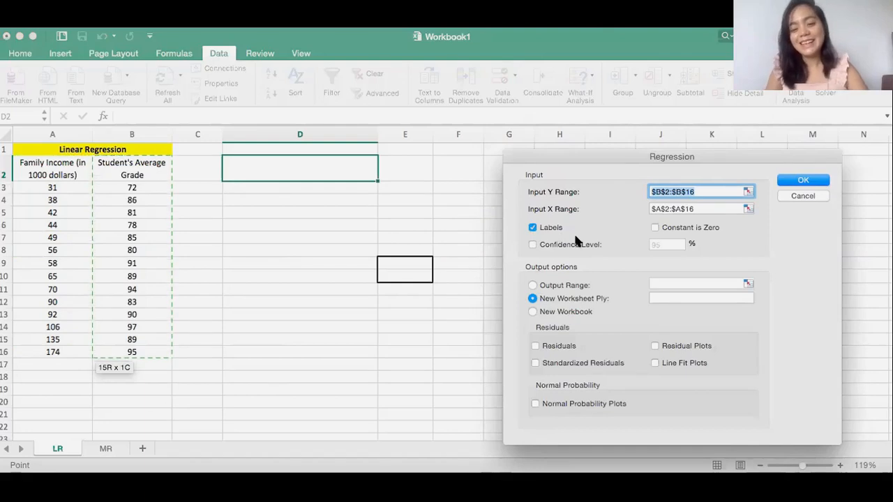
left_click(532, 244)
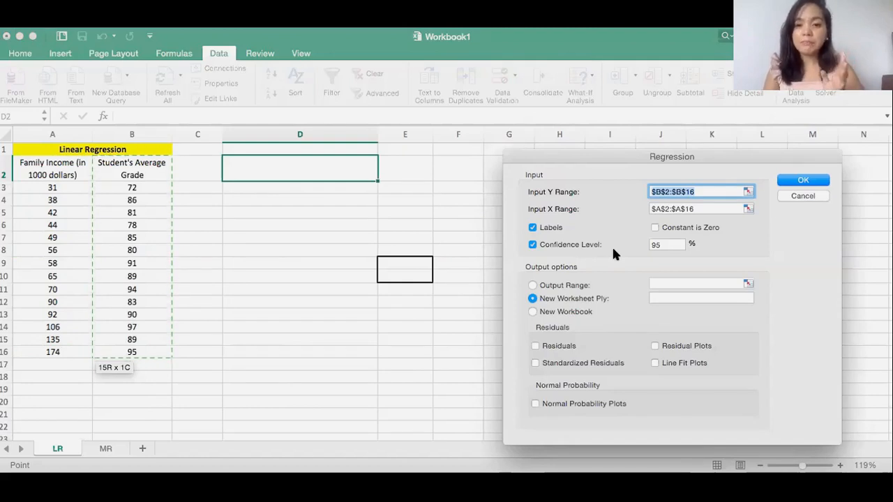
left_click(663, 243)
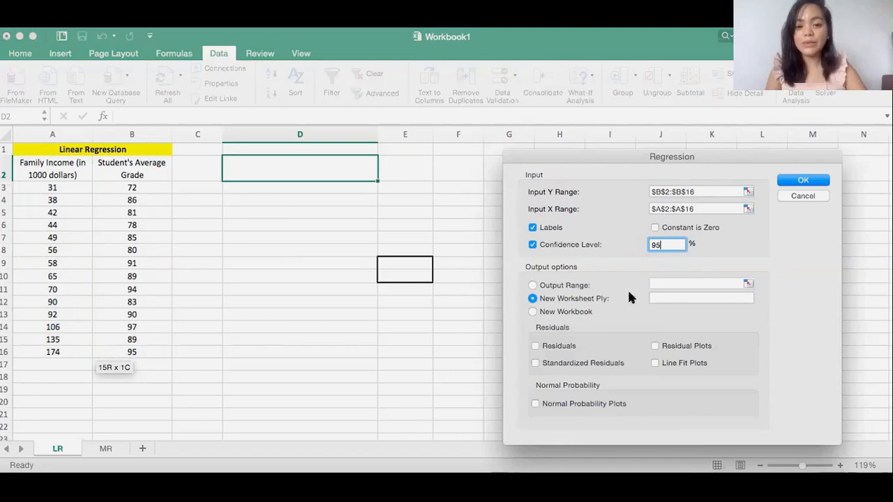
left_click(532, 286)
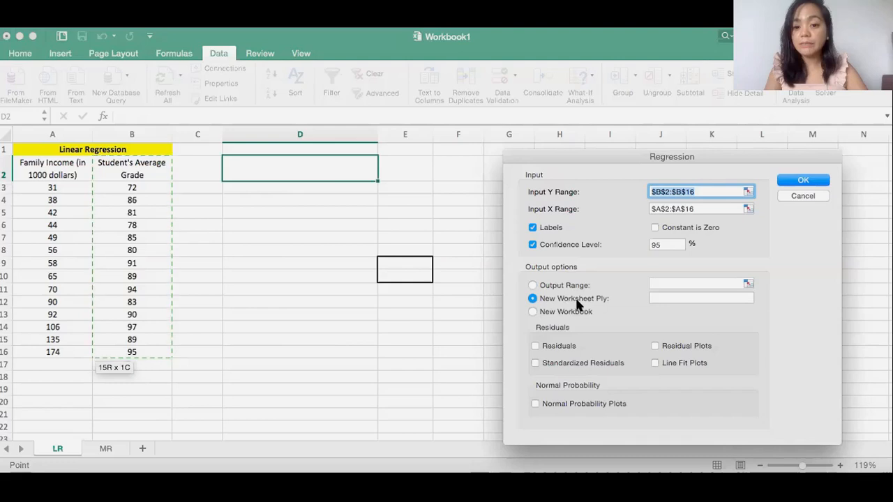
left_click(802, 179)
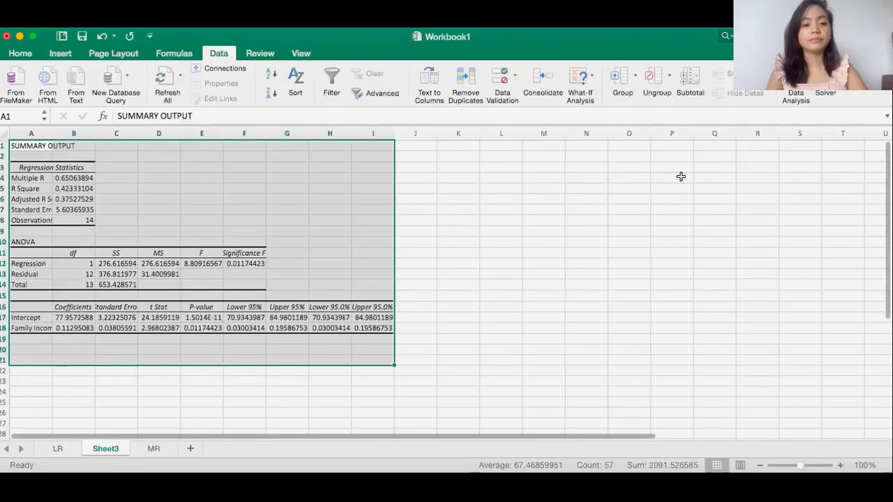
Examine the regression statistics, ANOVA and coefficients tables in the summary output.
left_click(340, 194)
scroll(340, 194, "right", 2)
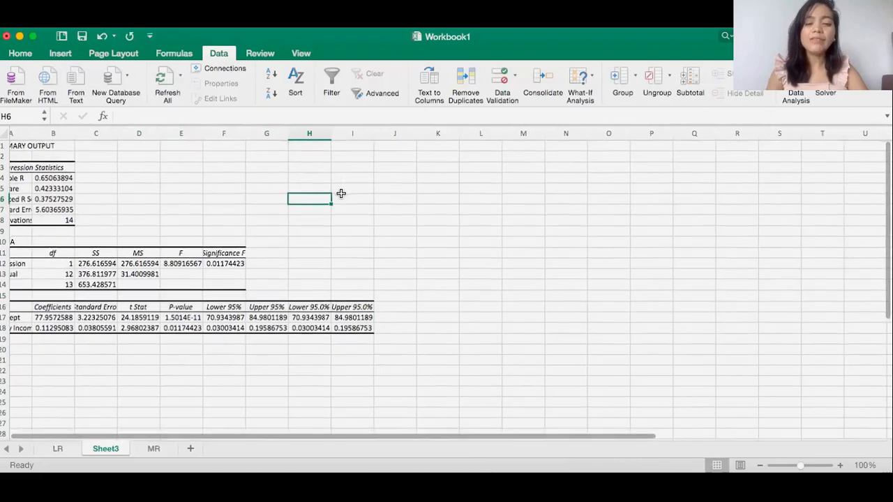
scroll(360, 200, "up", 3)
scroll(360, 200, "left", 3)
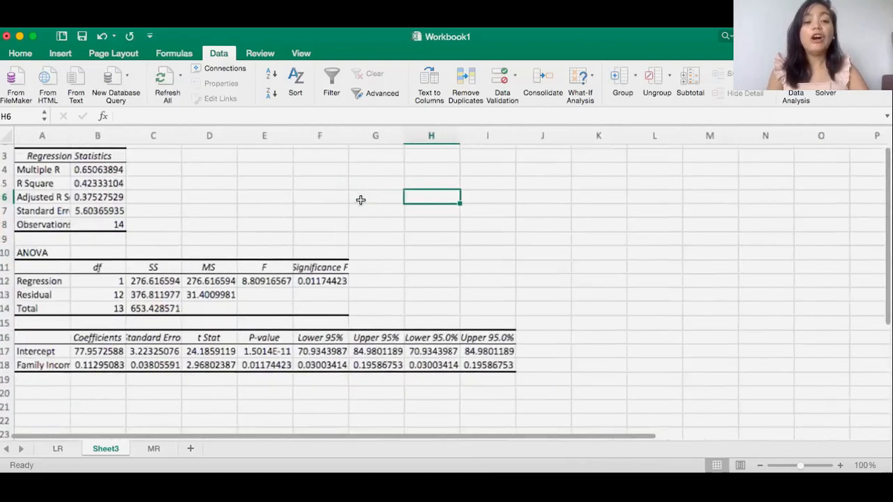
Widen column A of the regression output so its row labels are easier to read.
scroll(361, 200, "up", 1)
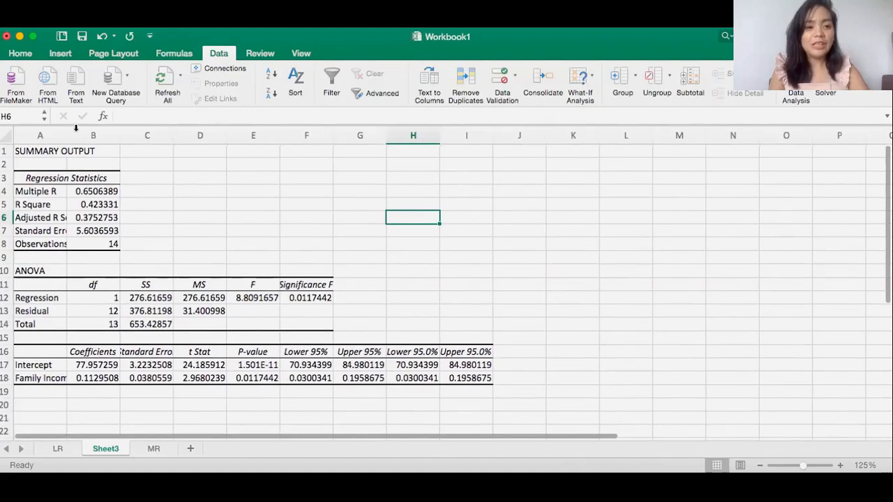
left_click_drag(67, 135, 90, 135)
scroll(99, 320, "down", 1)
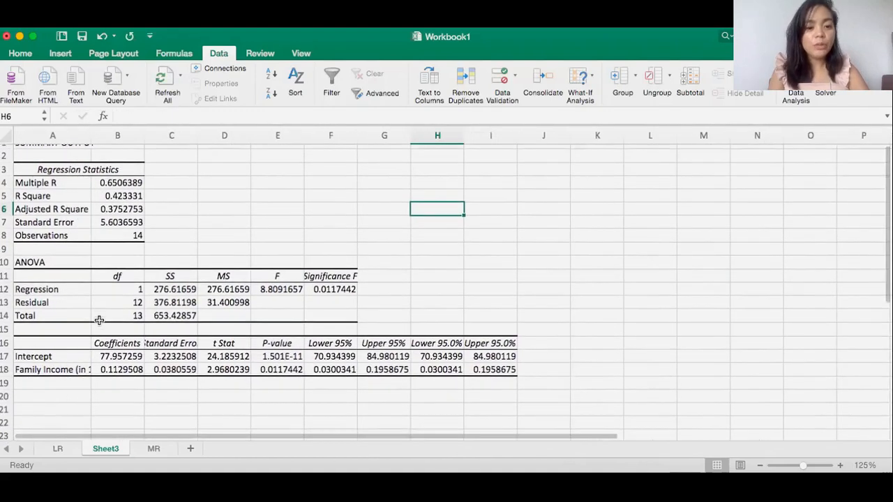
scroll(99, 320, "down", 1)
left_click_drag(480, 341, 516, 355)
left_click_drag(89, 137, 109, 137)
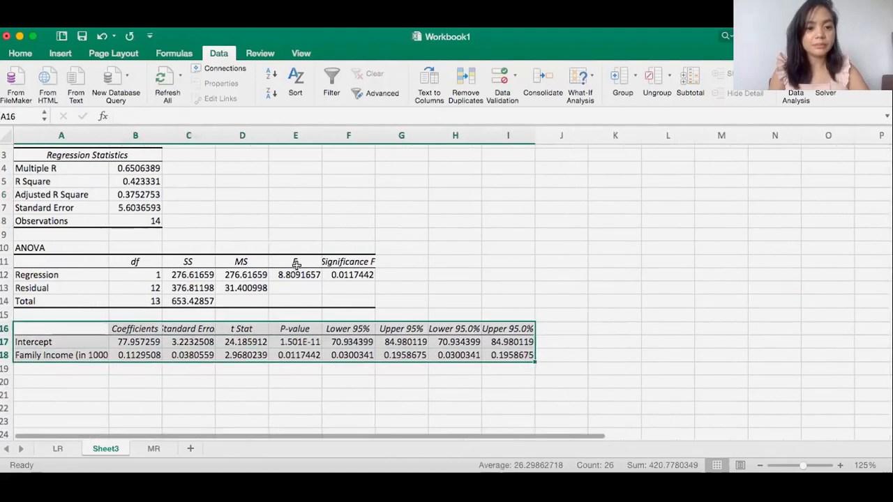
Enter the general regression equation Y=bX+a in cell B20, below the coefficients table.
left_click(314, 380)
left_click(185, 357)
left_click_drag(125, 329, 133, 356)
left_click(151, 370)
left_click(132, 380)
left_click(128, 384)
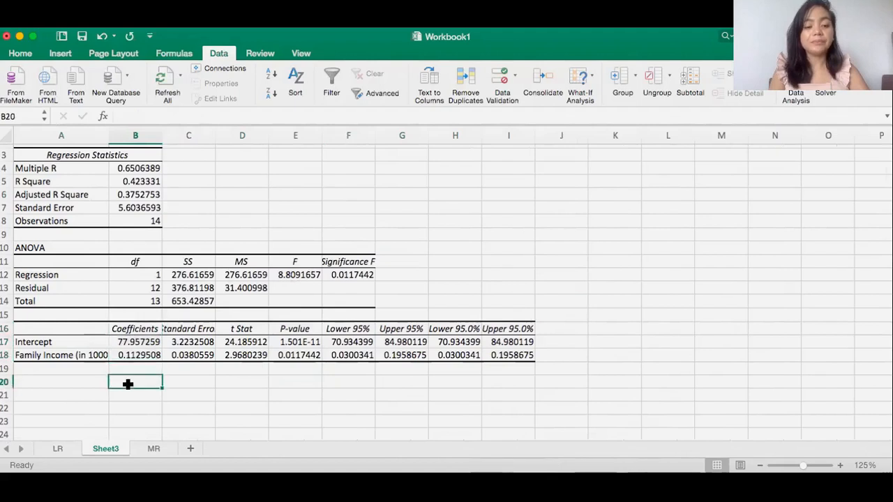
type("Y")
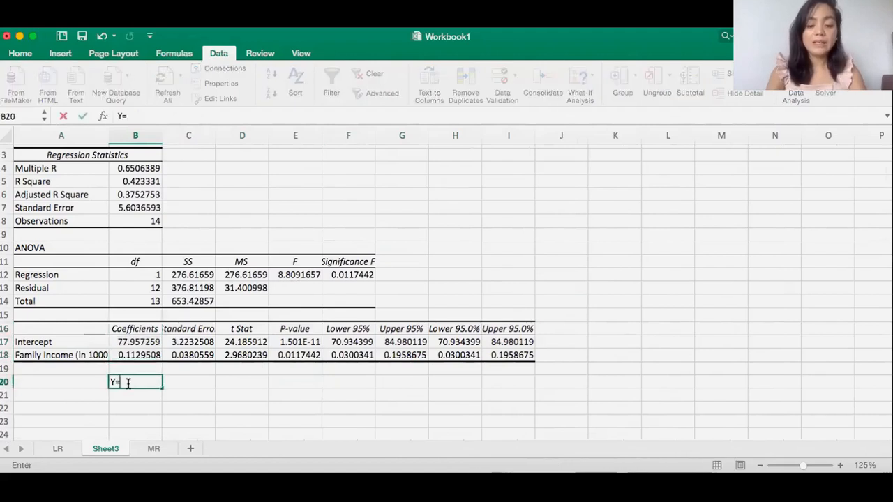
type("=")
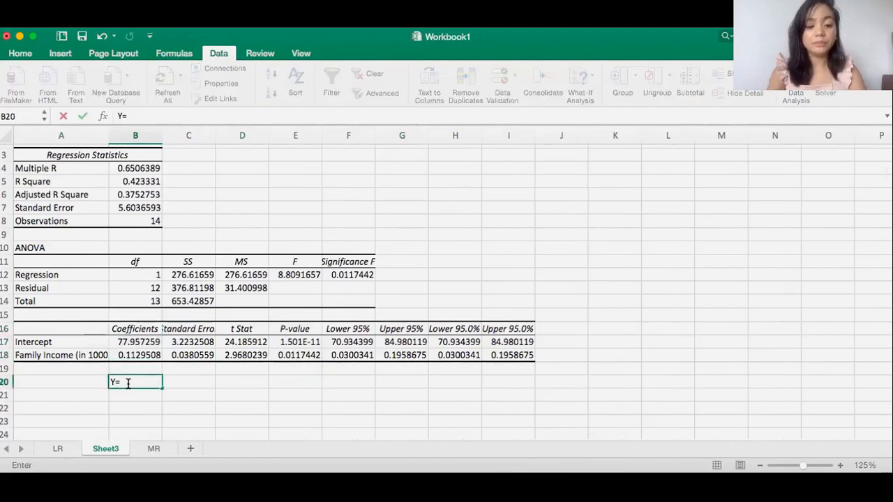
type("b")
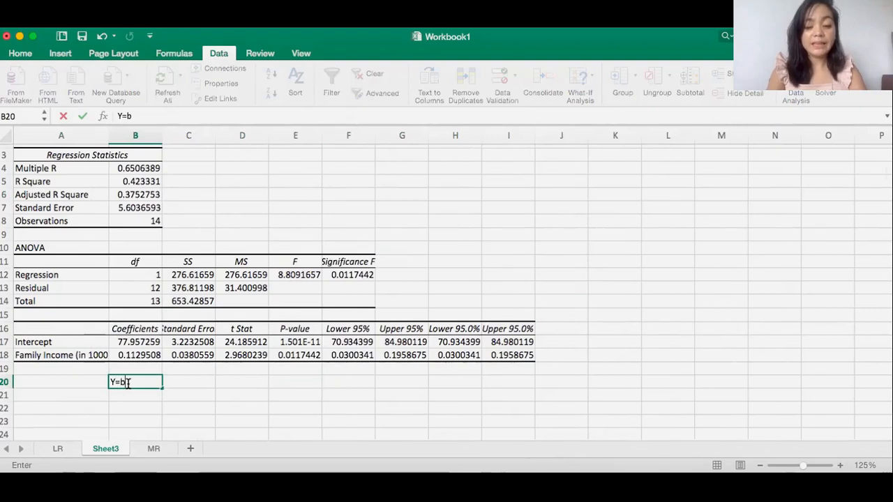
type("X+")
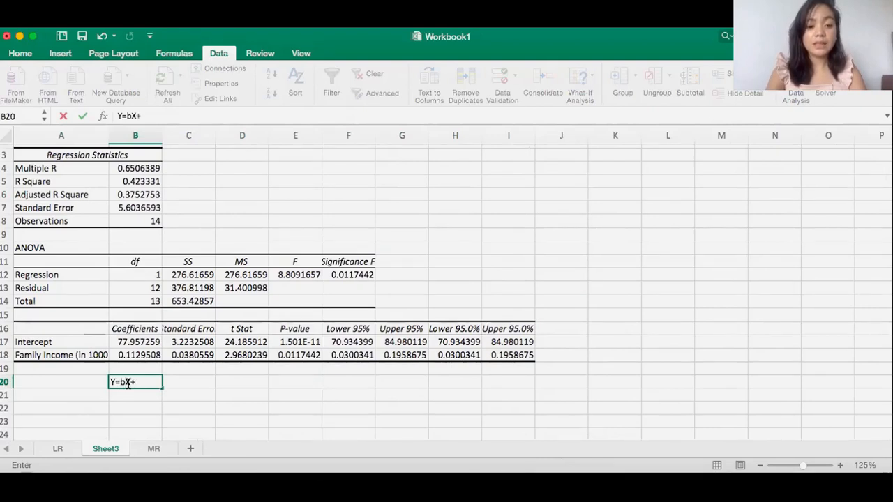
type("a")
left_click(168, 396)
left_click(142, 382)
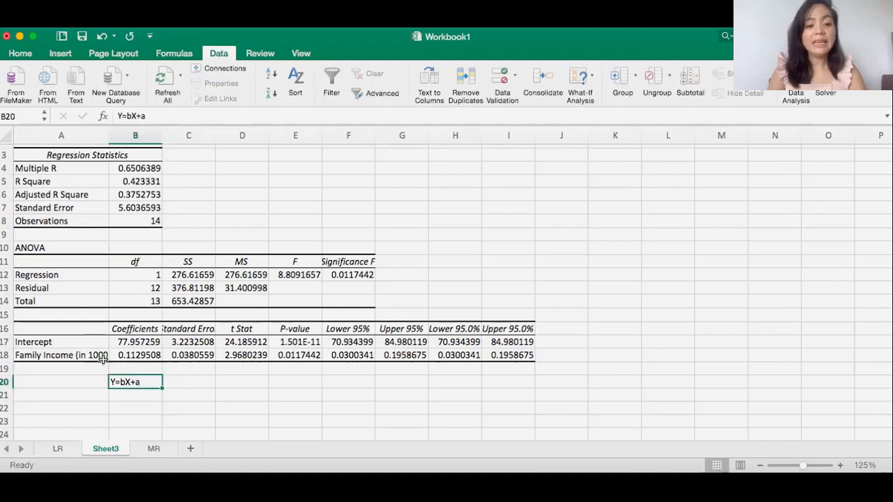
Write the equation with its terms named, Y=FamilyIncome X + Intercept, in cell B21.
left_click(123, 391)
type("Y=")
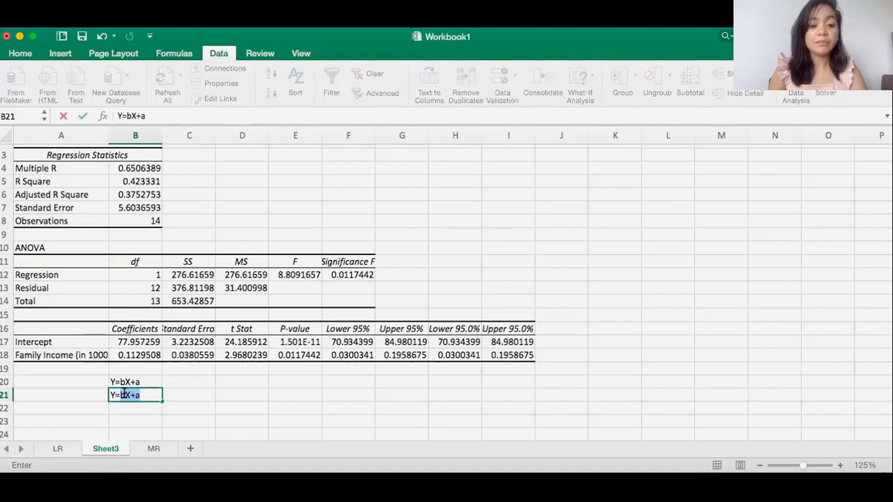
type("Fa")
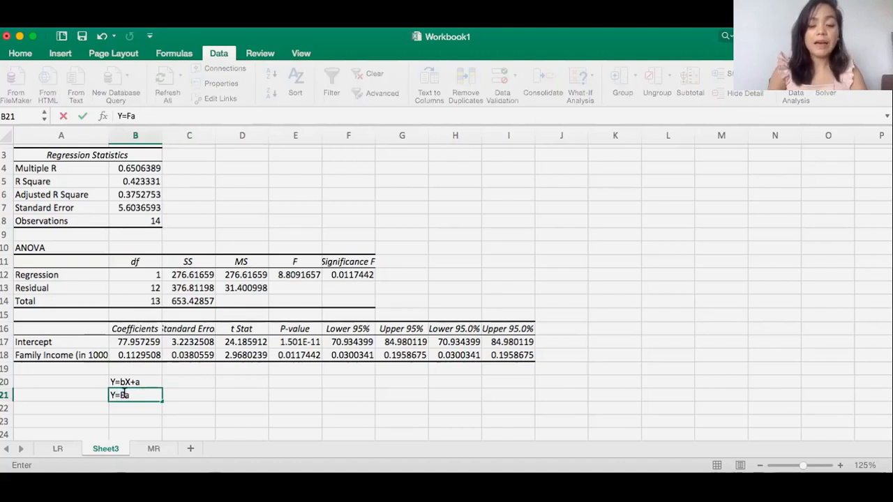
type("milyIncome X")
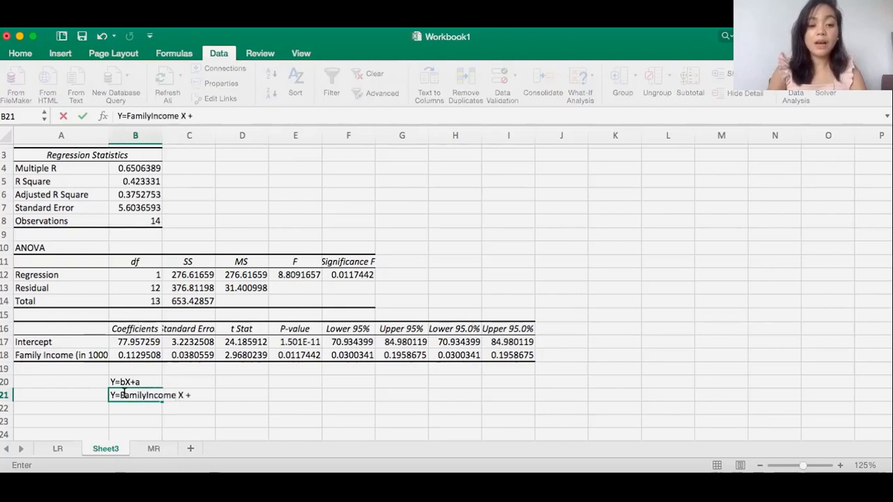
type(" + Intercept")
key("Return")
Enter the fitted equation Y=0.11X+77.96 in cell B22, using the coefficients rounded to two decimals.
type("Y=")
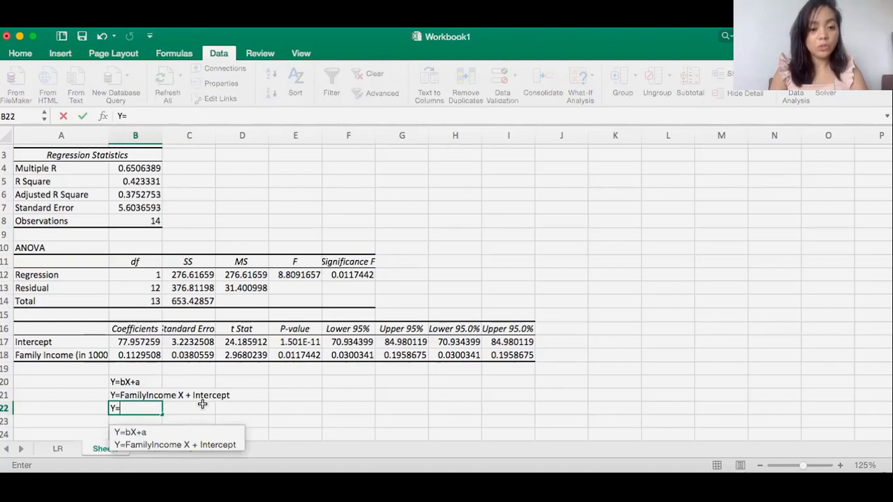
type("0.11")
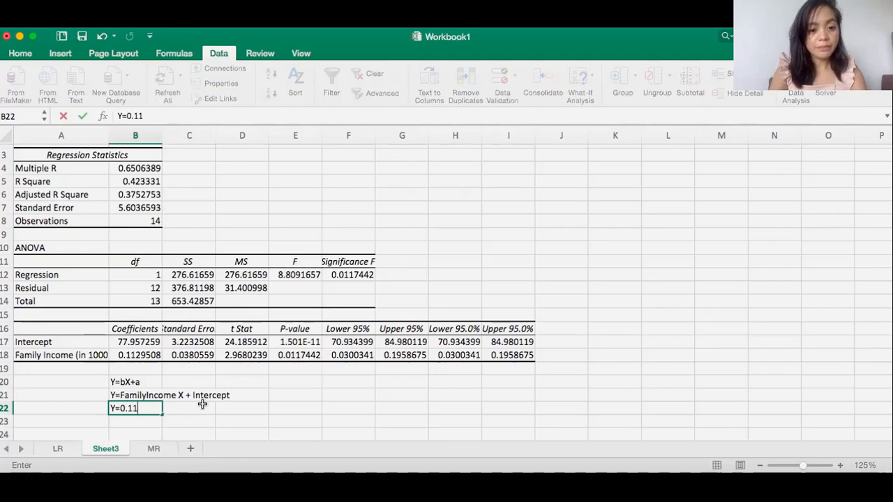
type("X")
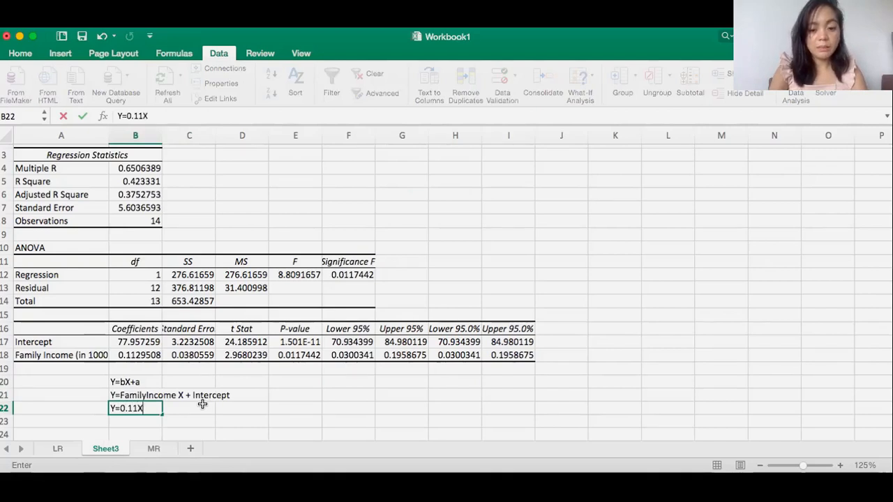
type("+77.9")
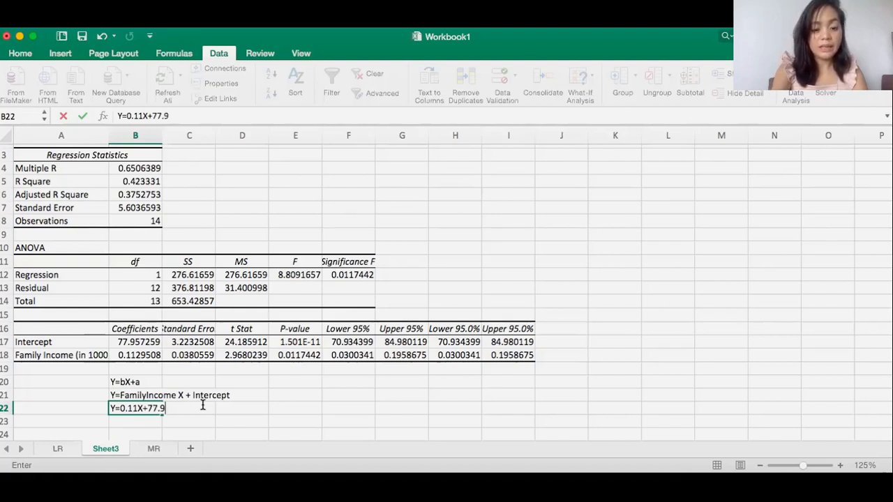
type("6")
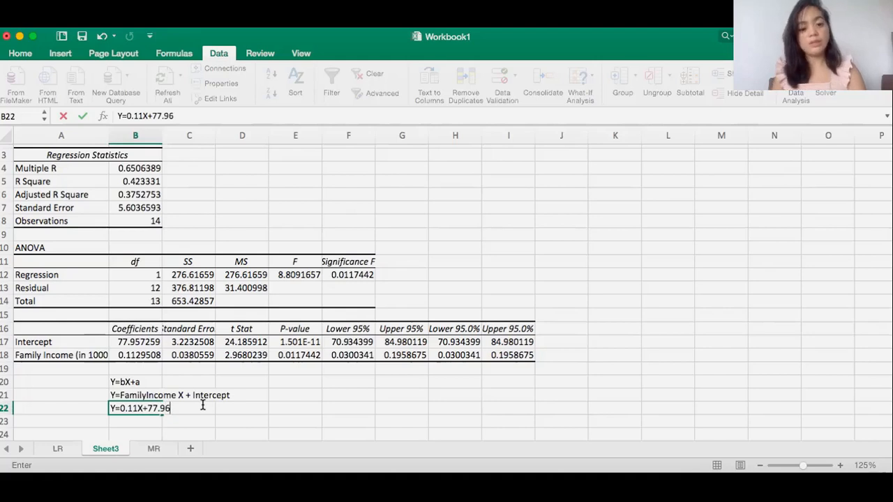
left_click(157, 408)
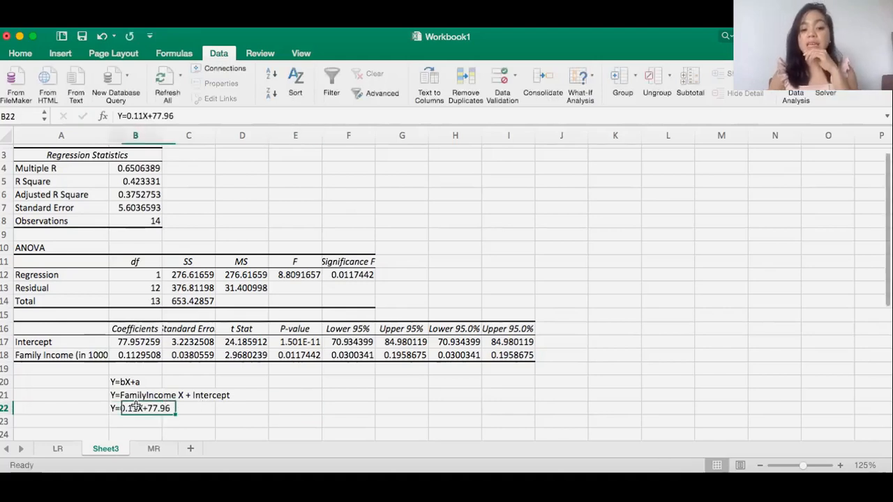